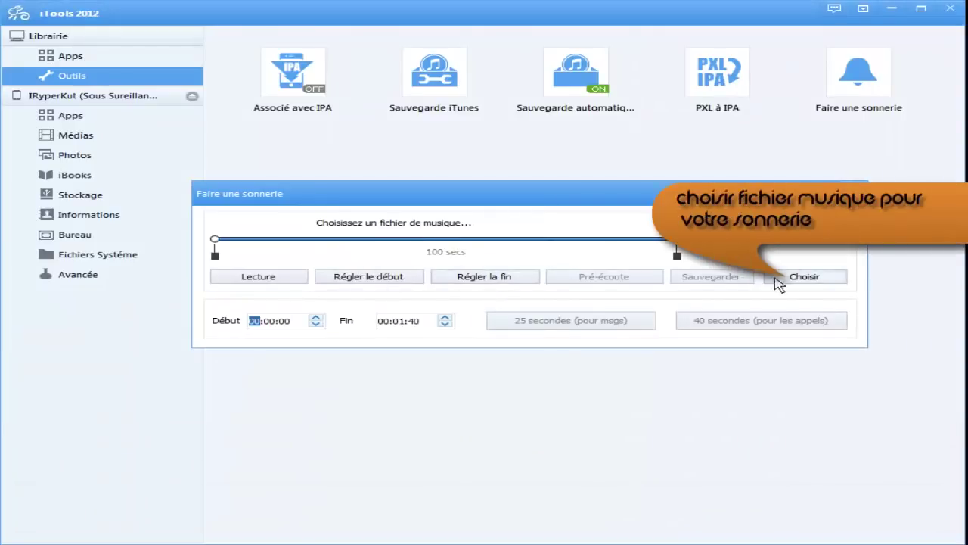
Load Ke$ha - Tik Tok (Chrispy Remix).mp3 from the DubStep folder as the music file for the ringtone.
click(804, 277)
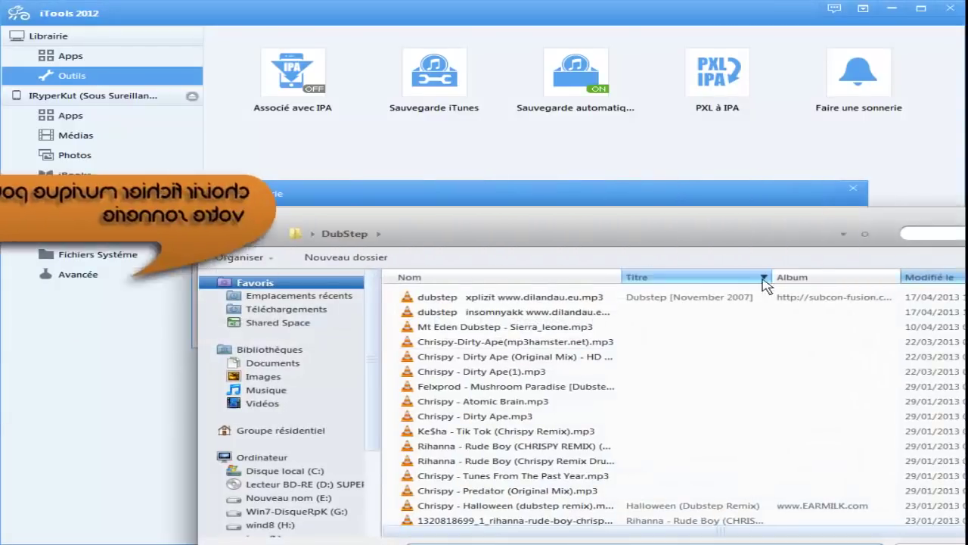
click(474, 433)
double_click(474, 432)
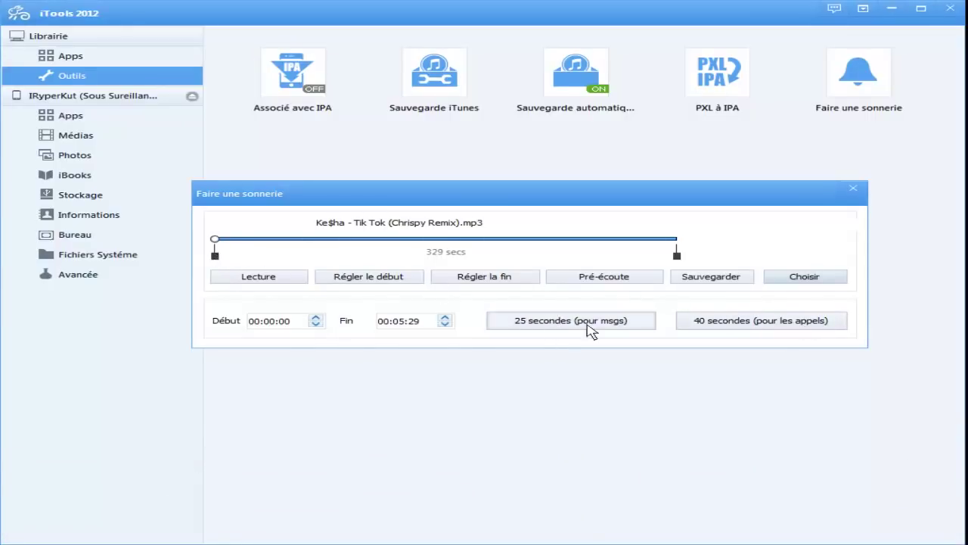
Try the 25-second and 40-second clip lengths, first from the beginning of the song and again from a start at 00:02:14.
click(593, 330)
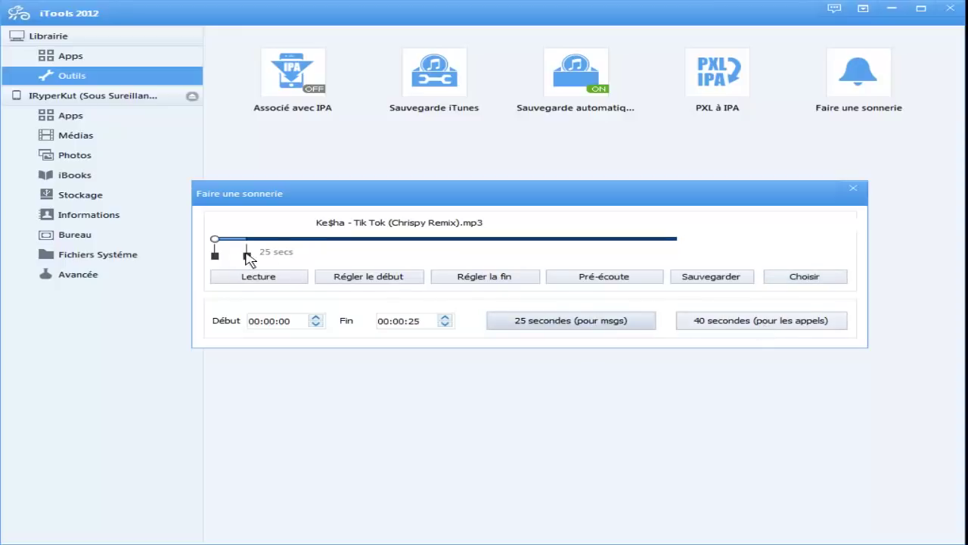
click(717, 324)
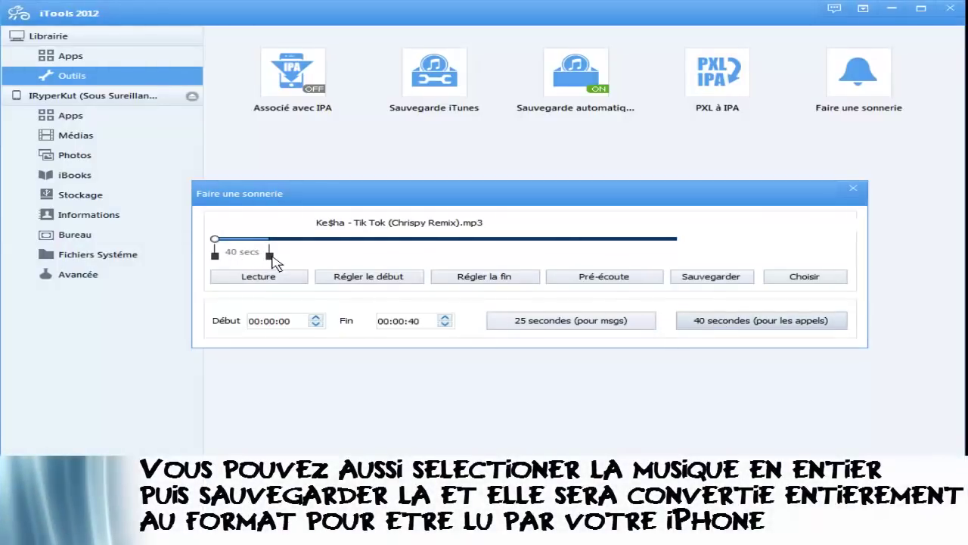
drag(270, 256, 677, 258)
drag(217, 257, 407, 260)
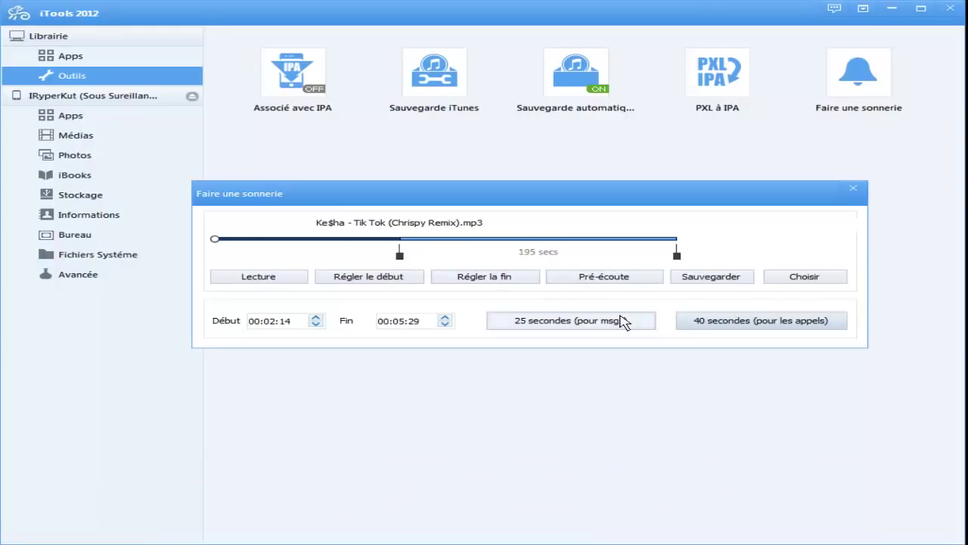
click(621, 321)
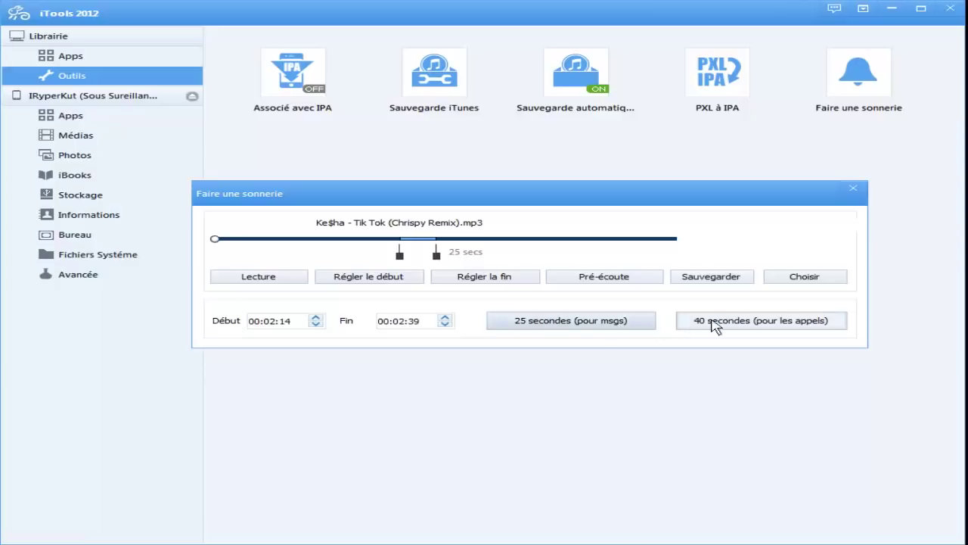
click(753, 323)
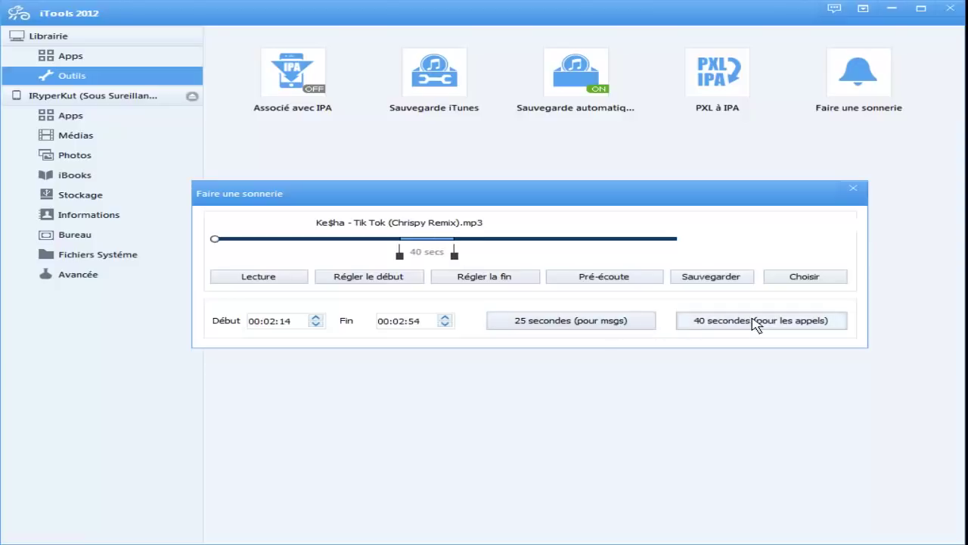
click(582, 327)
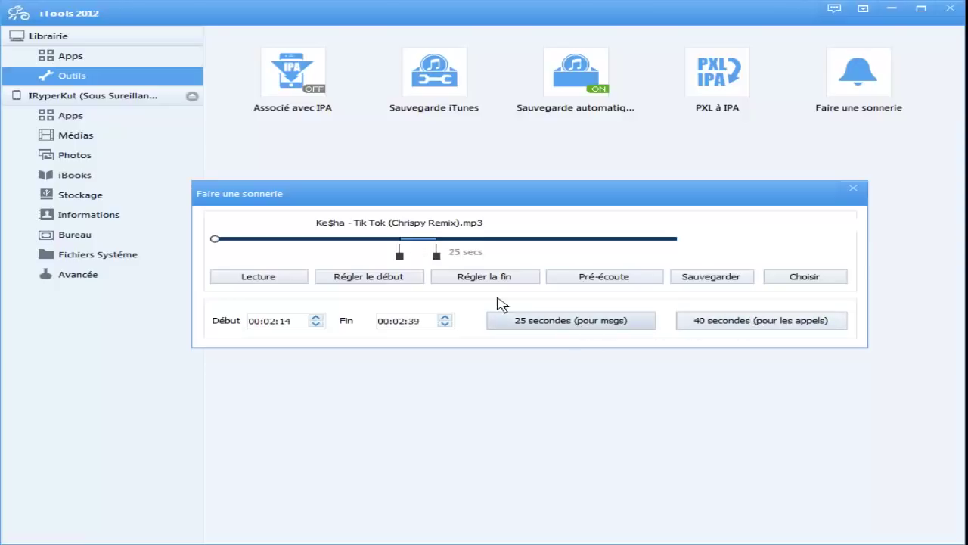
Set the clip's start to 00:00:00 and limit its length to 25 seconds for messages.
drag(404, 258, 211, 259)
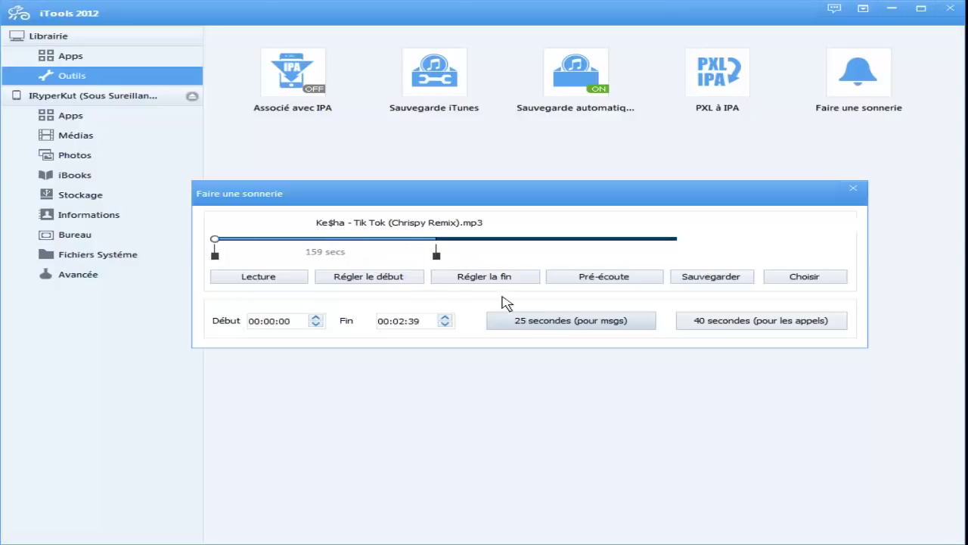
click(555, 327)
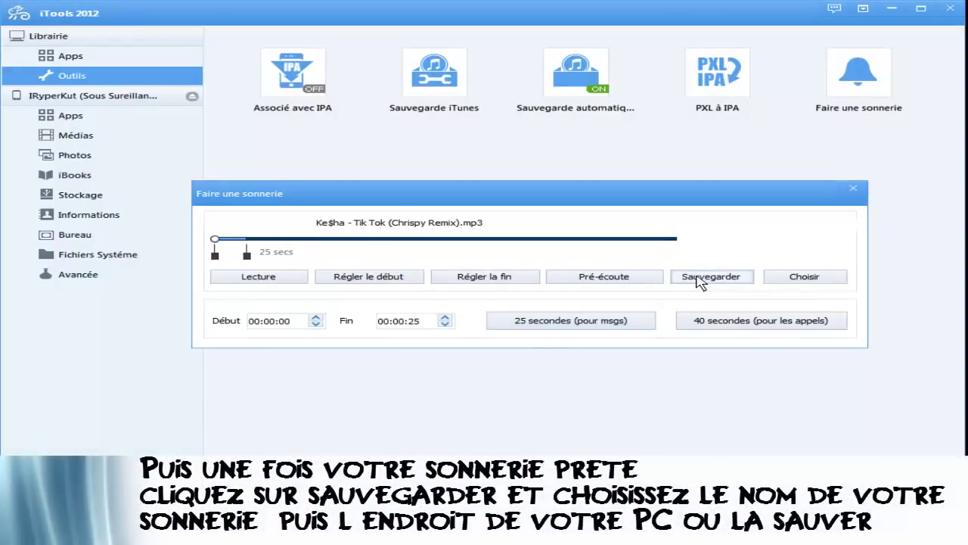
Start saving the ringtone and create and open a folder named "sms et sonneries iphone" in the Musique library as its destination.
click(700, 278)
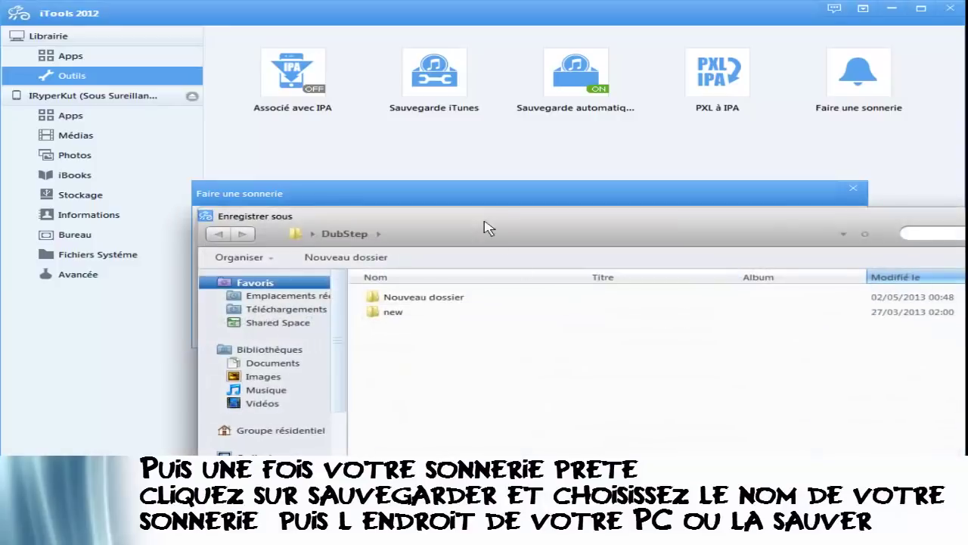
drag(481, 216, 340, 98)
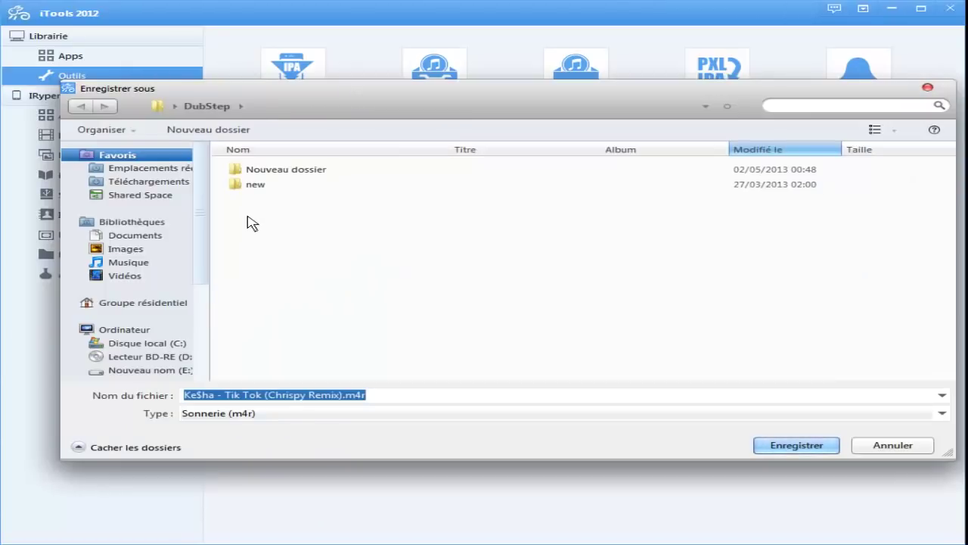
click(127, 263)
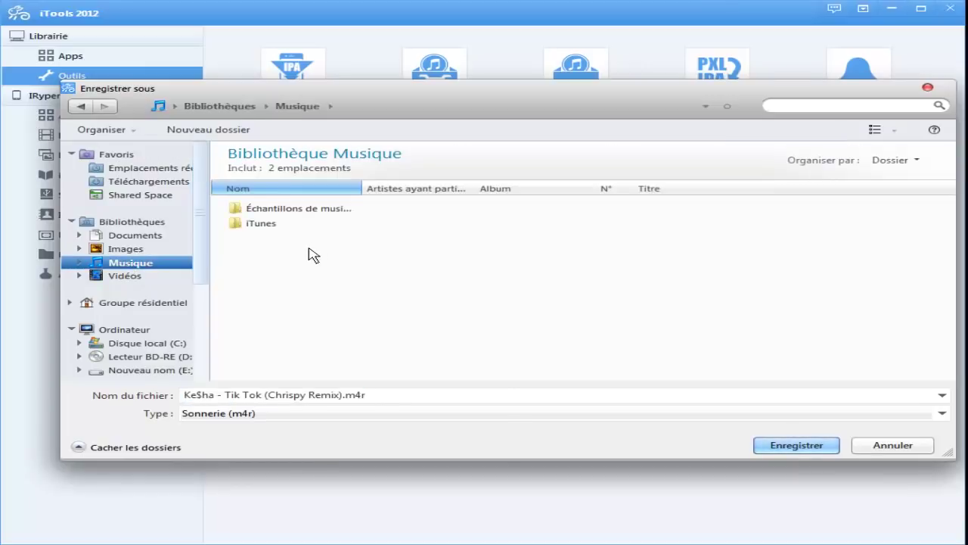
right_click(309, 250)
mouse_move(459, 428)
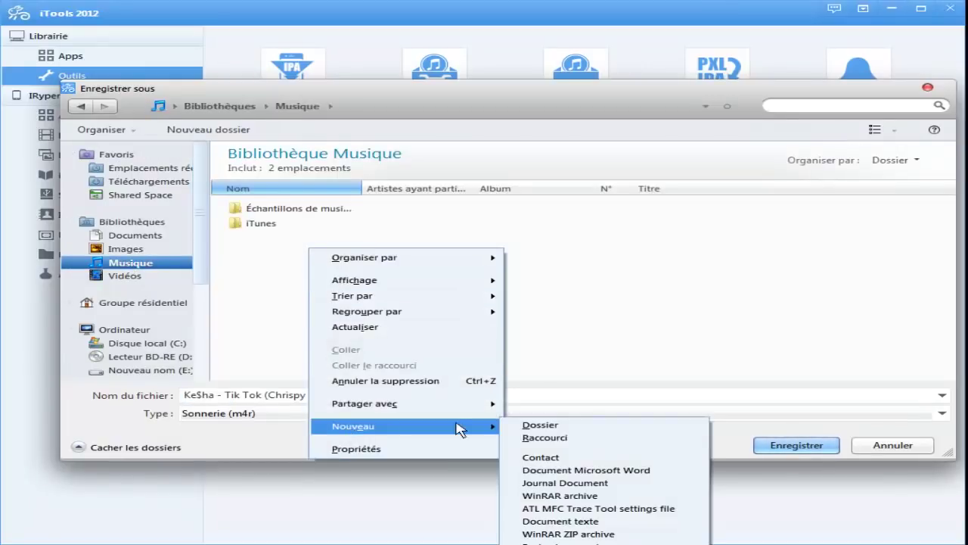
click(511, 425)
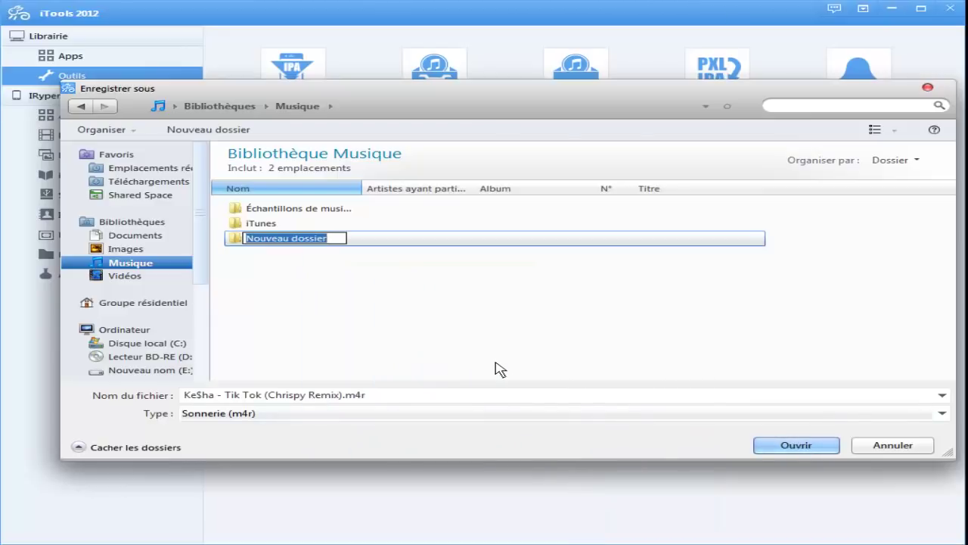
text(s)
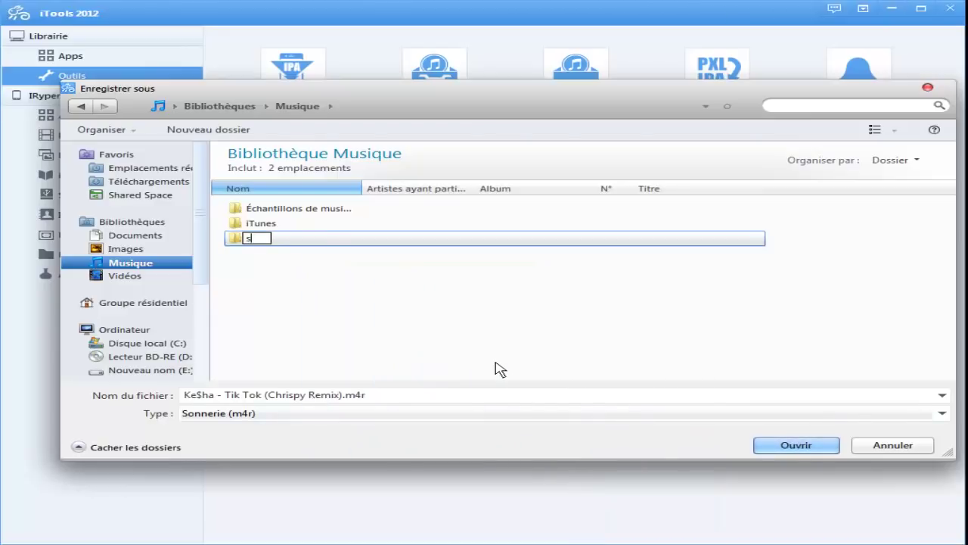
text(ms et sonneries iphone)
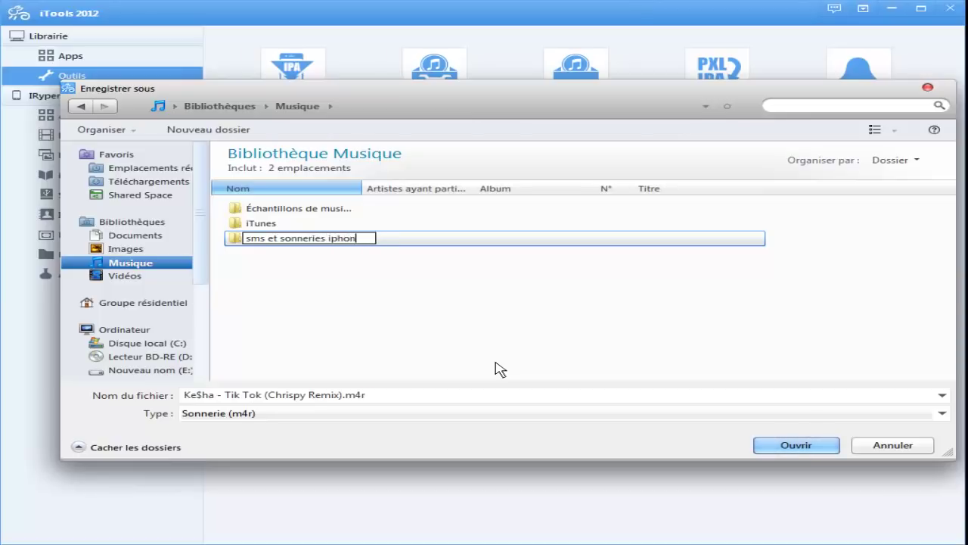
click(349, 281)
double_click(277, 240)
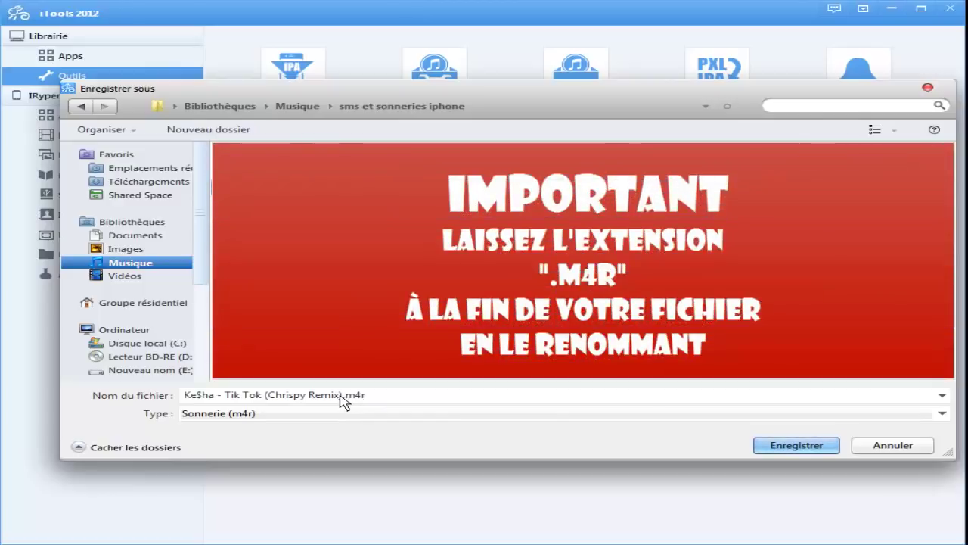
Save the 25-second clip as SMS TUTOFACILEFRANCE.m4r, keeping the .m4r extension, and dismiss the conversion message.
triple_click(344, 401)
click(346, 394)
key(ctrl+shift+Left)
key(ctrl+shift+Left)
key(ctrl+shift+Left)
key(ctrl+shift+Left)
key(ctrl+shift+Left)
key(ctrl+shift+Left)
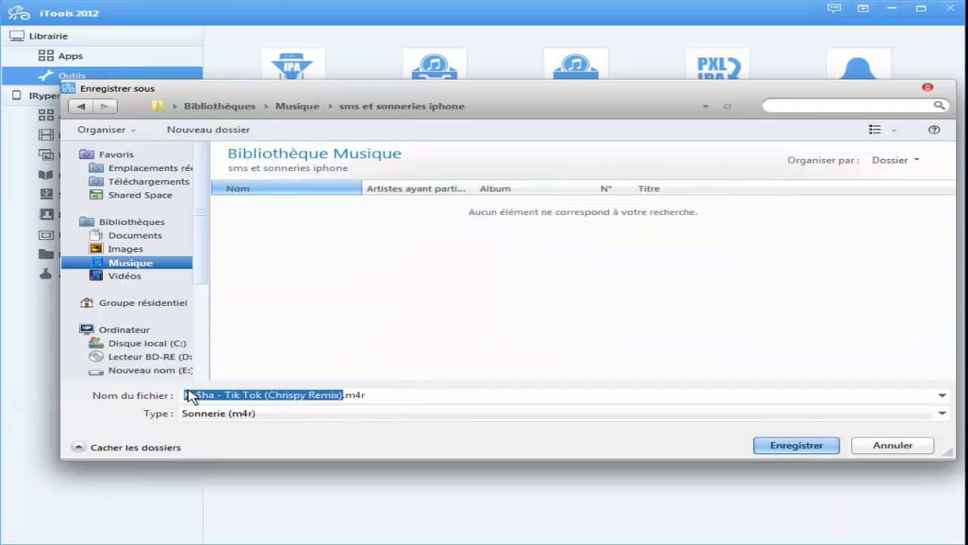
text(S)
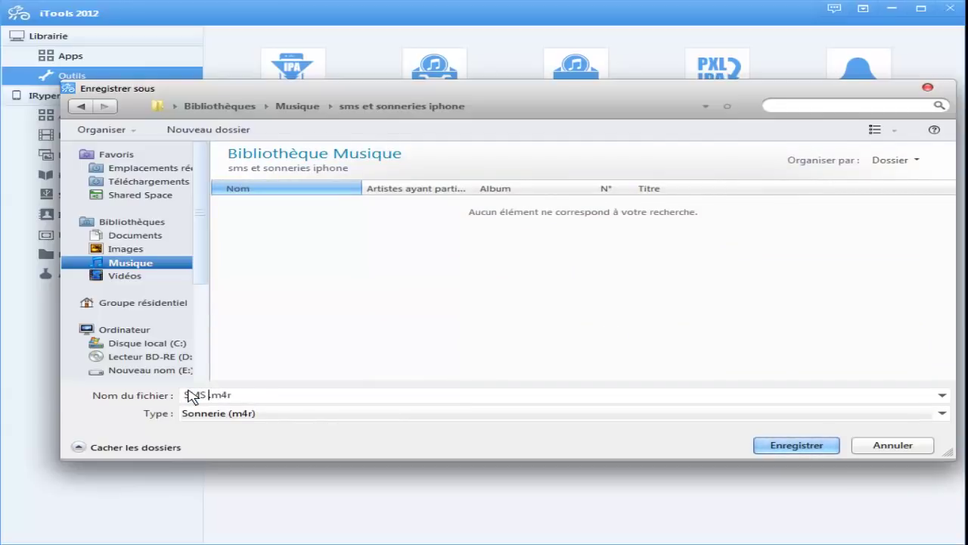
text(MS TUTOFACILEFRANCE)
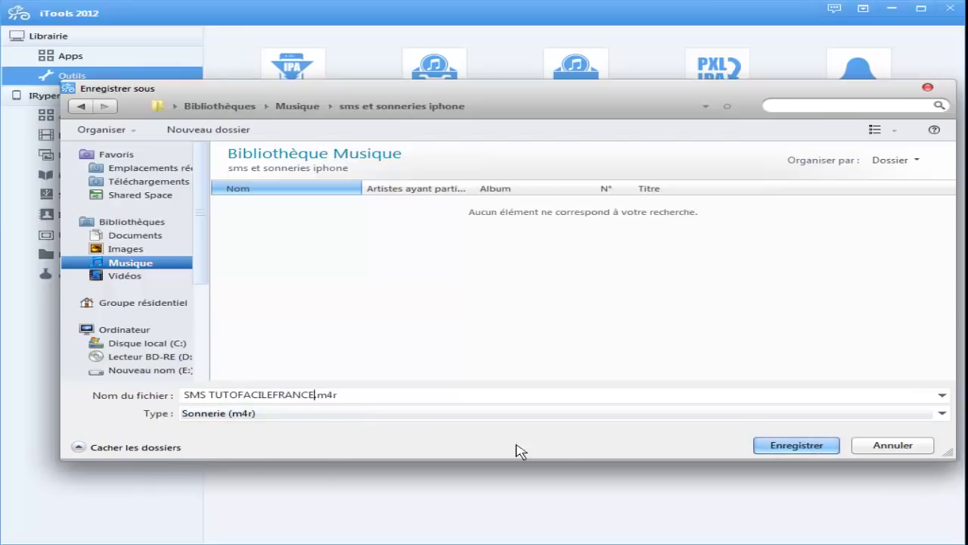
click(804, 447)
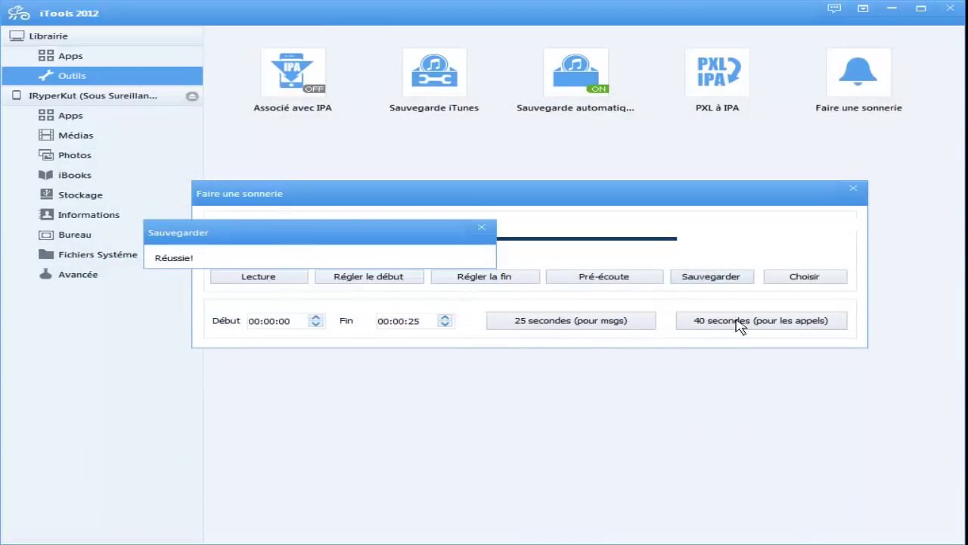
click(482, 227)
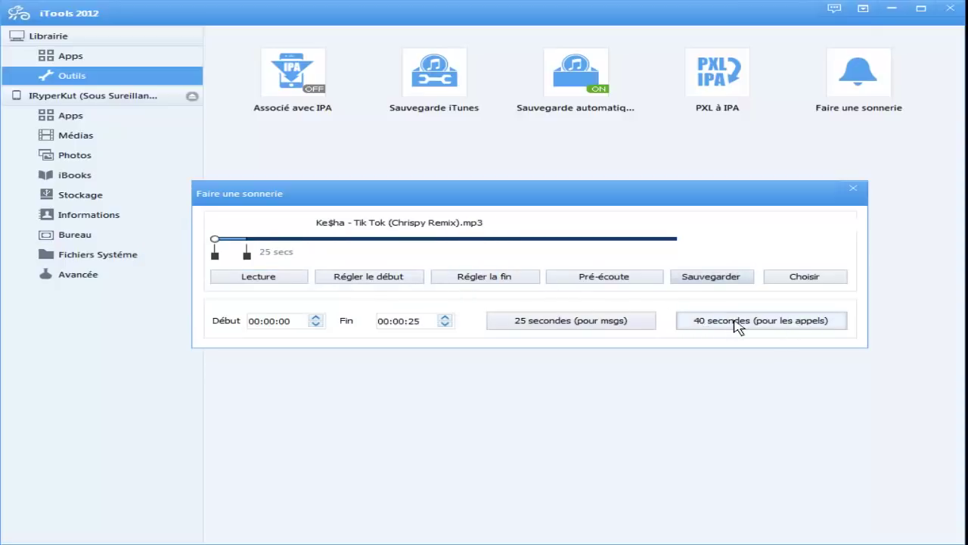
Set the clip length to 40 seconds for calls, save it as SONNERIE TUTOFACILEFRANCE.m4r in the same folder, and close the ringtone maker.
click(794, 329)
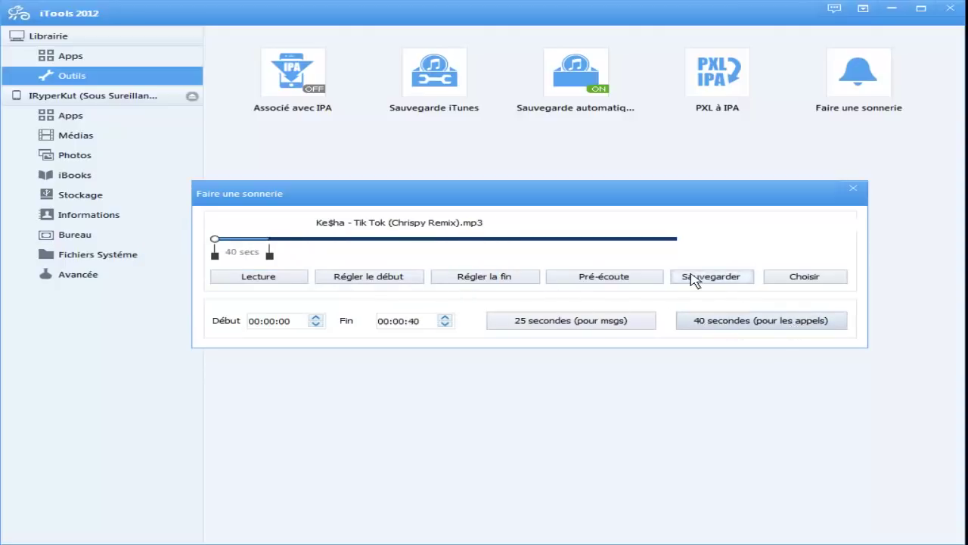
click(698, 277)
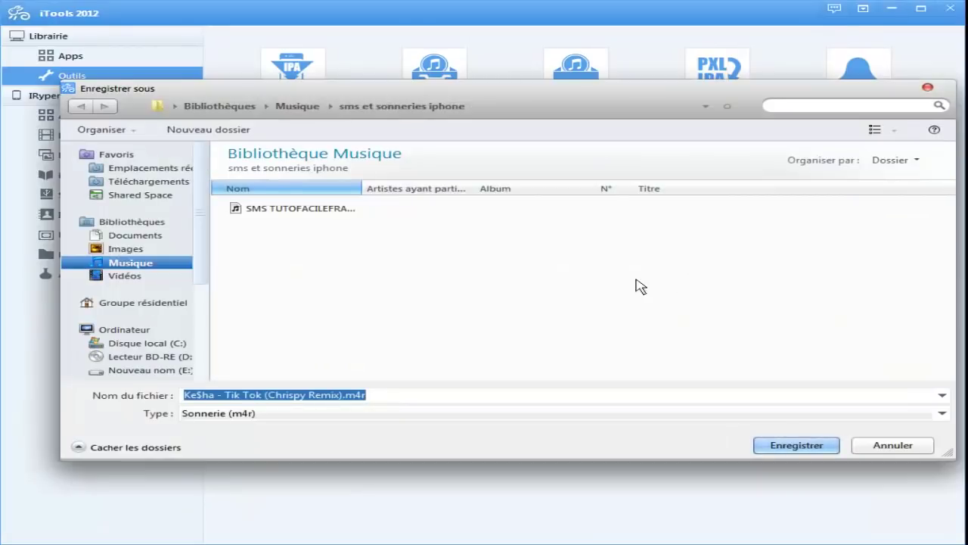
click(273, 210)
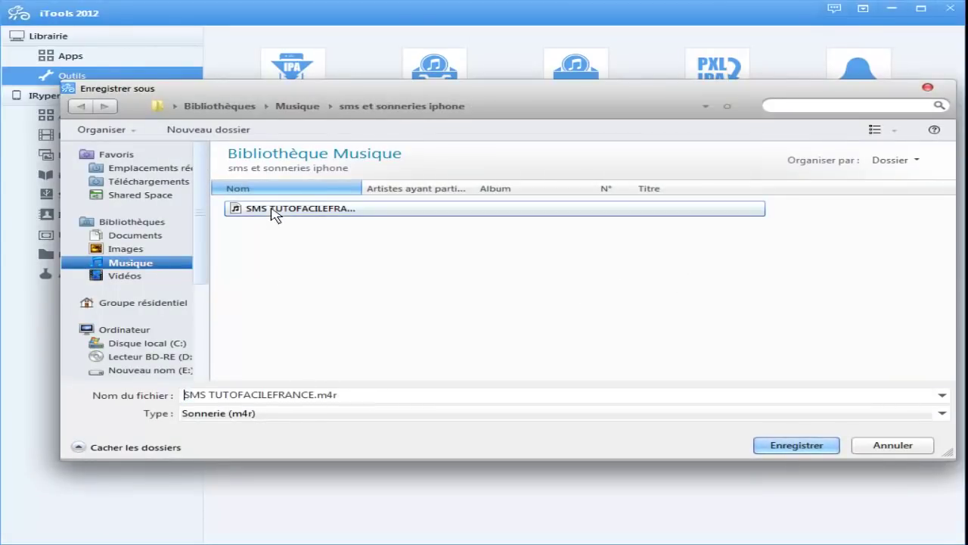
click(210, 397)
click(207, 394)
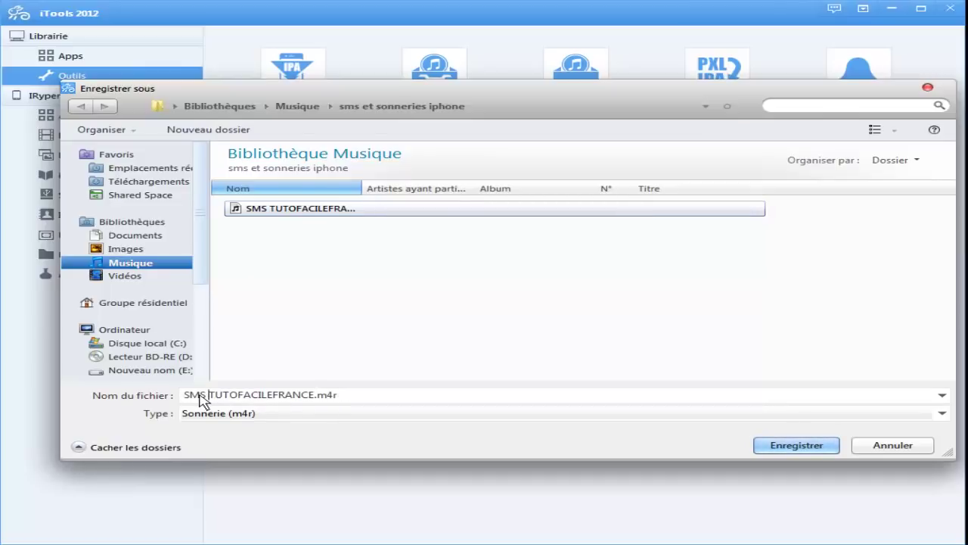
drag(204, 396, 191, 394)
text(ONNE)
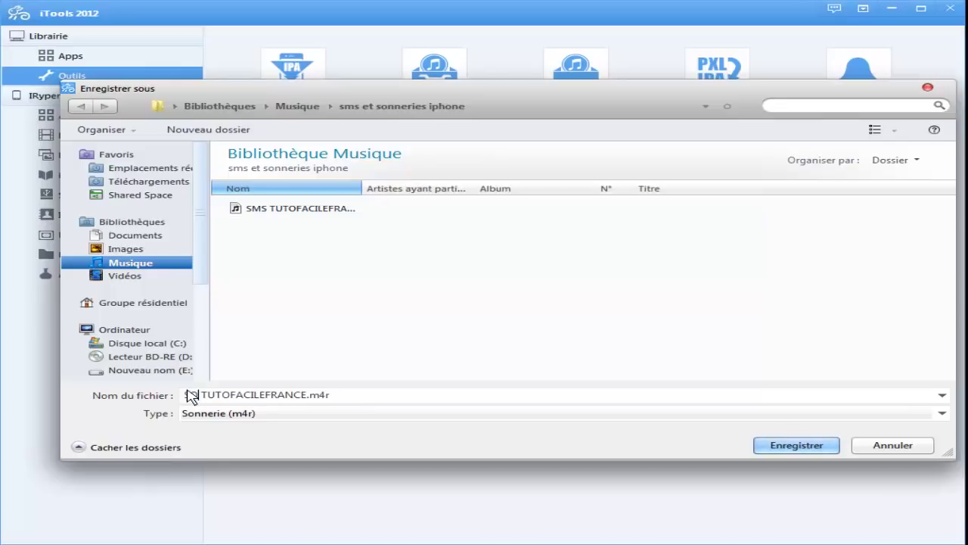
text(RIE)
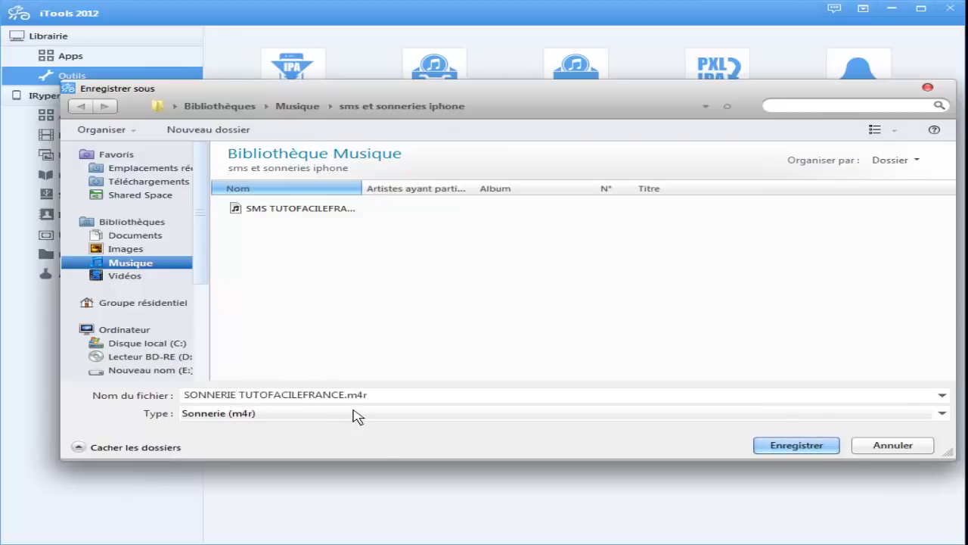
click(799, 448)
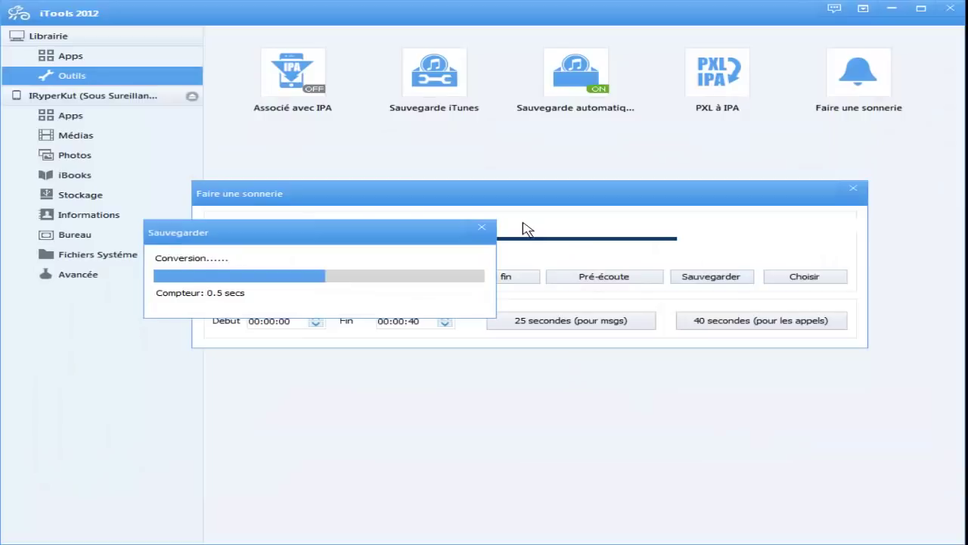
click(482, 228)
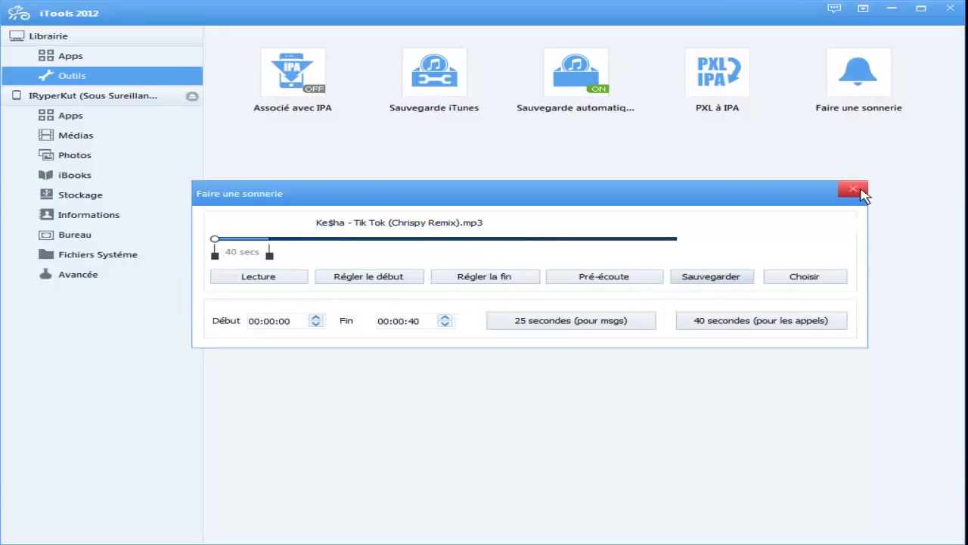
click(854, 189)
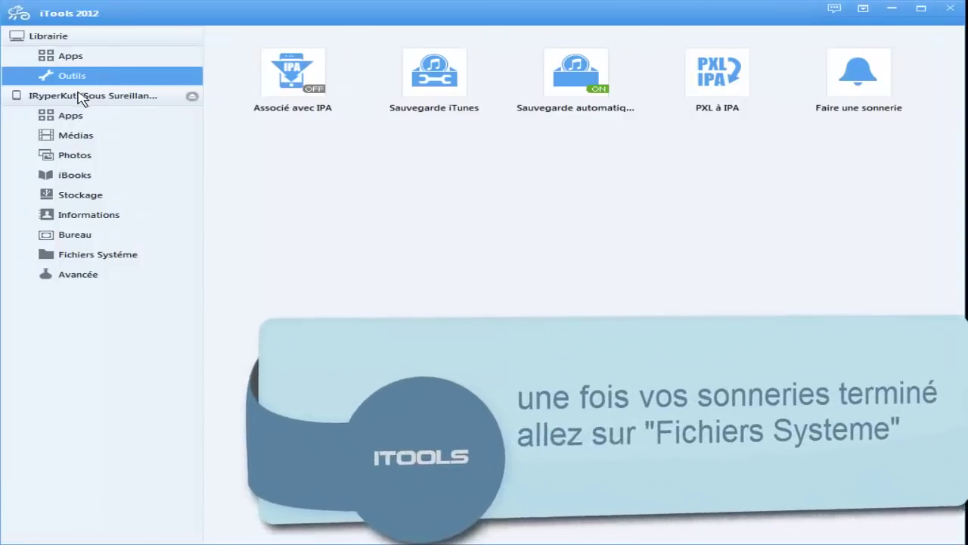
Browse the Sonneries and Sonneries SMS folders in the iPhone's system files.
click(85, 259)
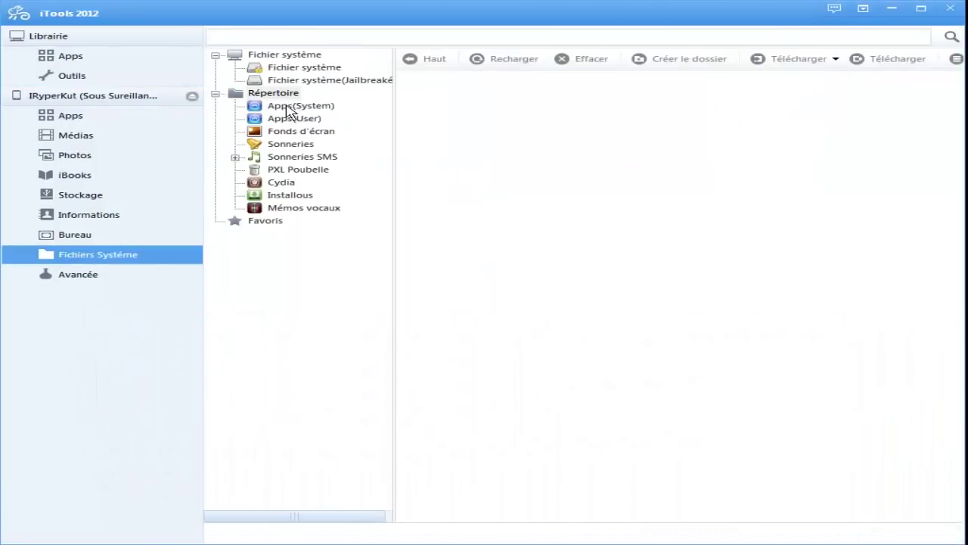
click(291, 148)
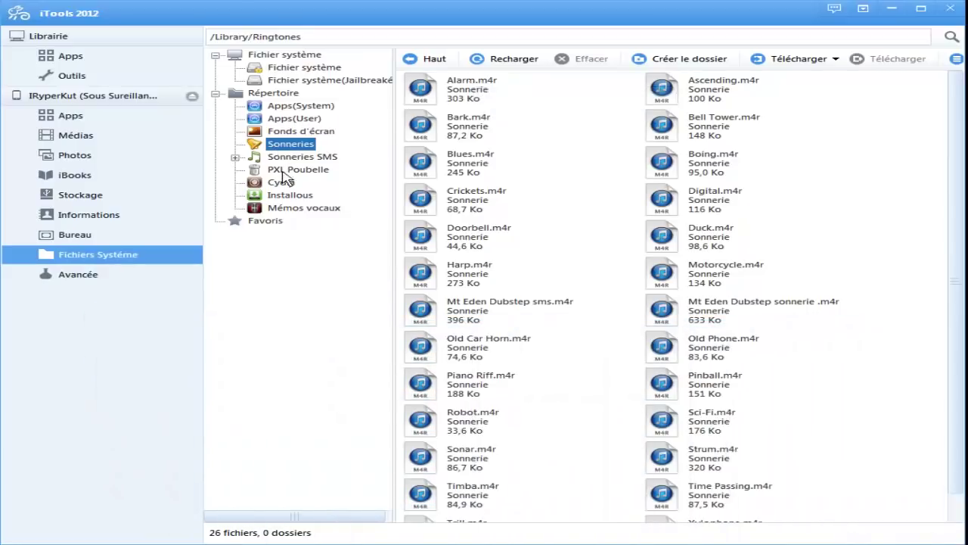
click(278, 159)
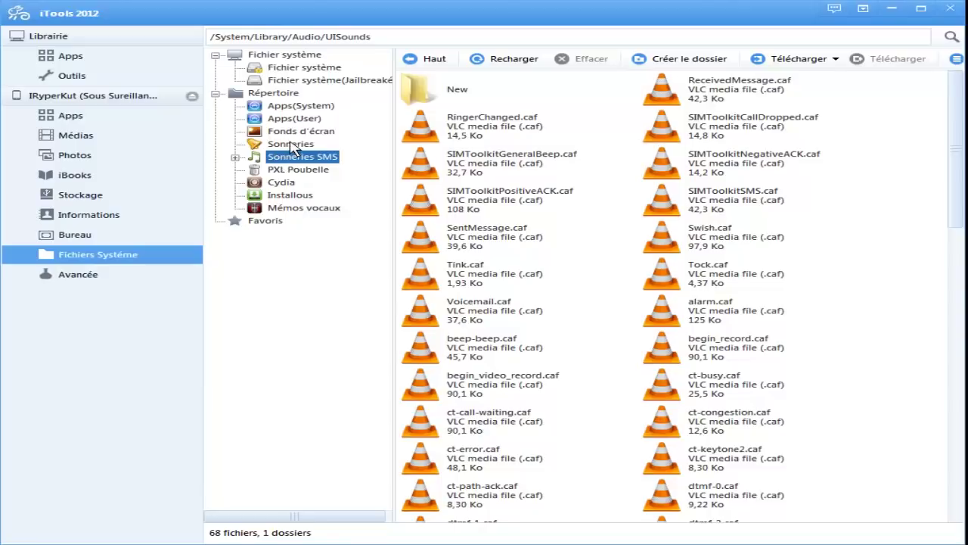
Upload SMS TUTOFACILEFRANCE.m4r from the "sms et sonneries iphone" folder in the Musique library to the iPhone's Sonneries folder.
click(292, 146)
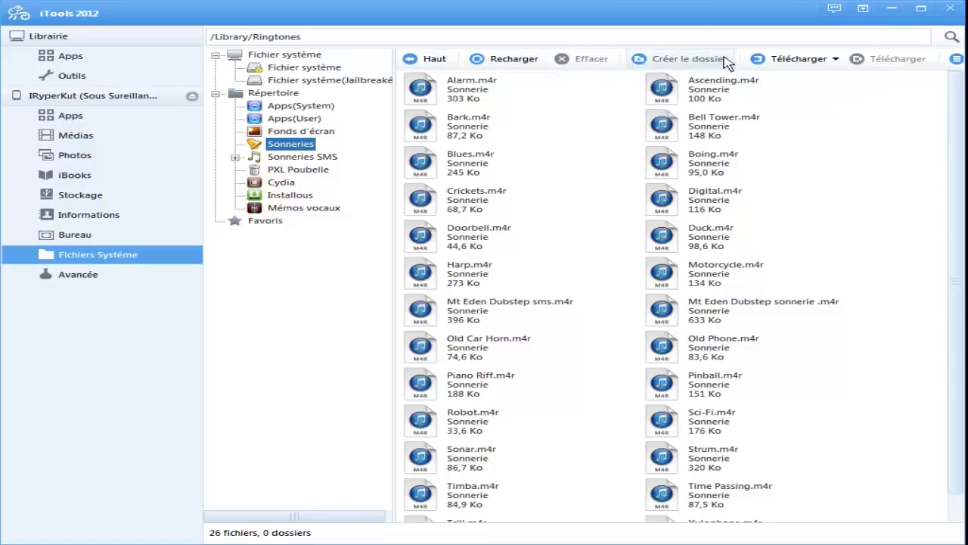
click(954, 59)
click(955, 63)
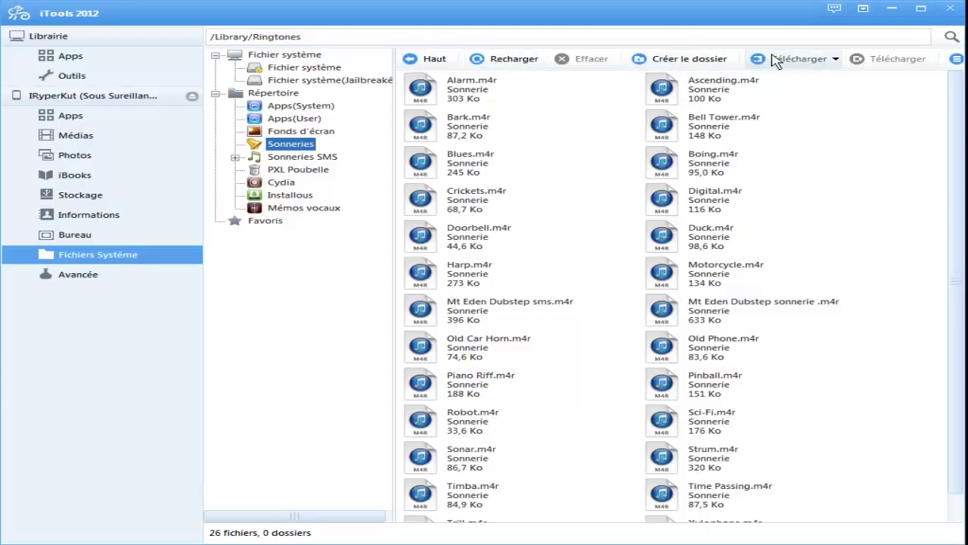
click(811, 60)
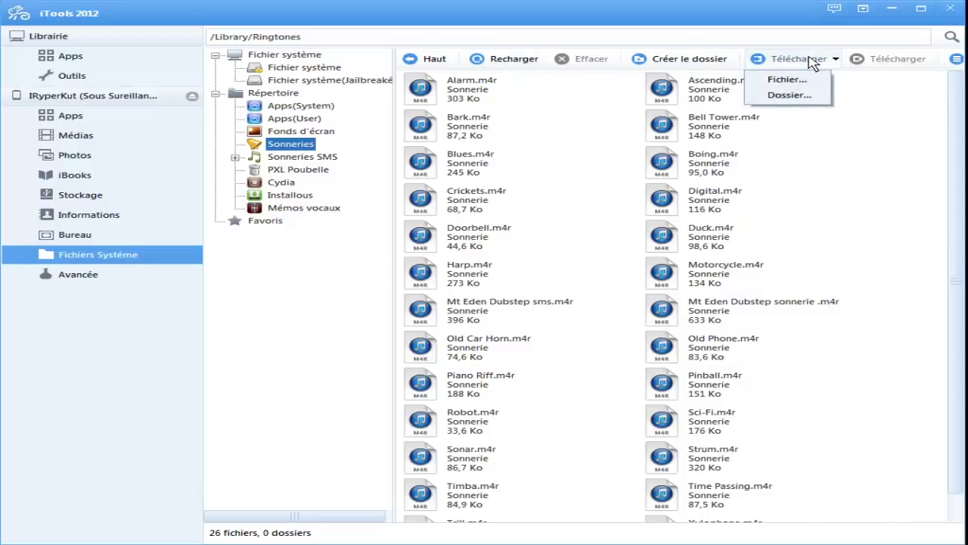
click(779, 84)
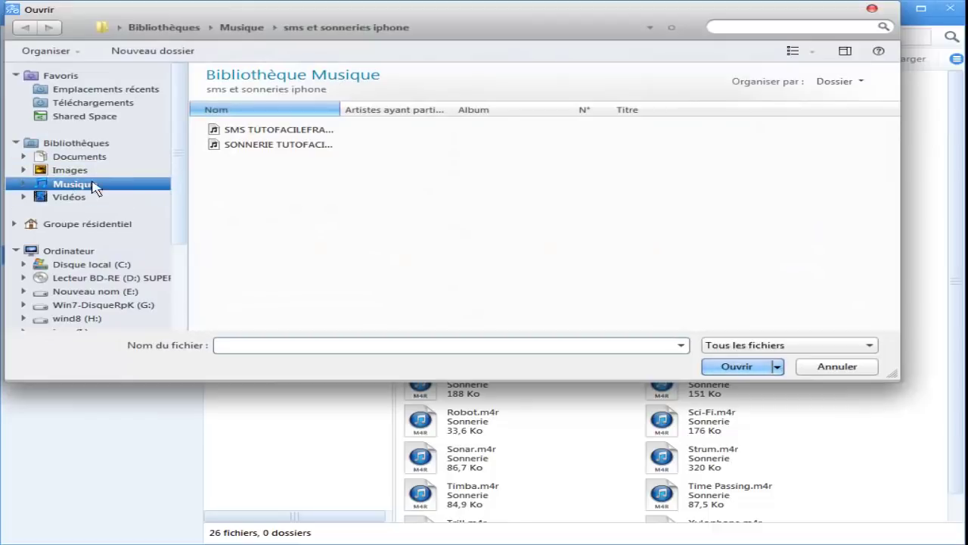
click(60, 188)
double_click(257, 159)
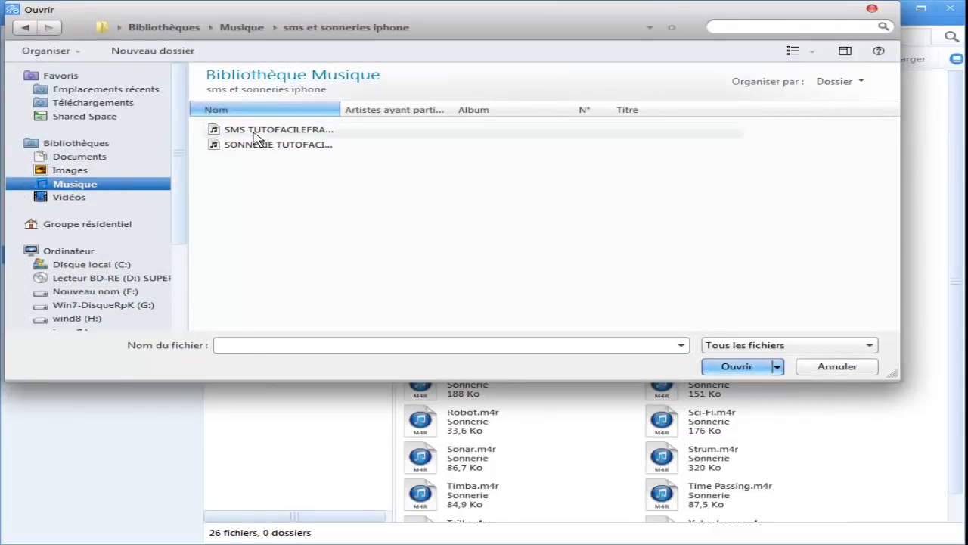
click(256, 135)
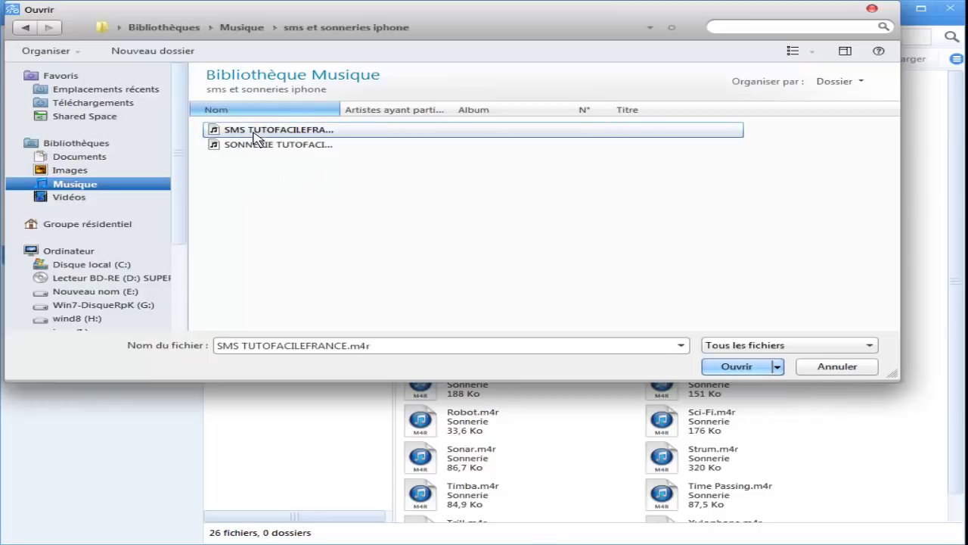
double_click(255, 135)
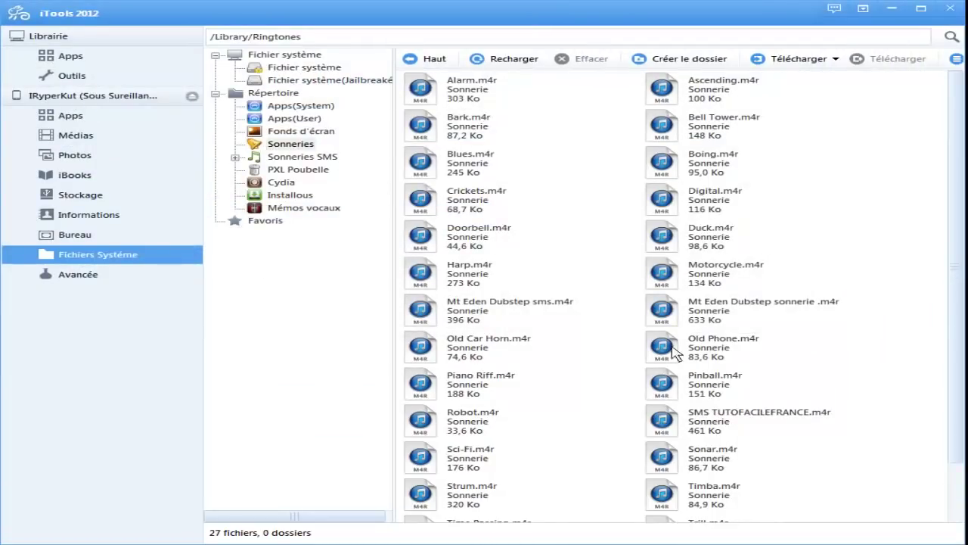
click(721, 421)
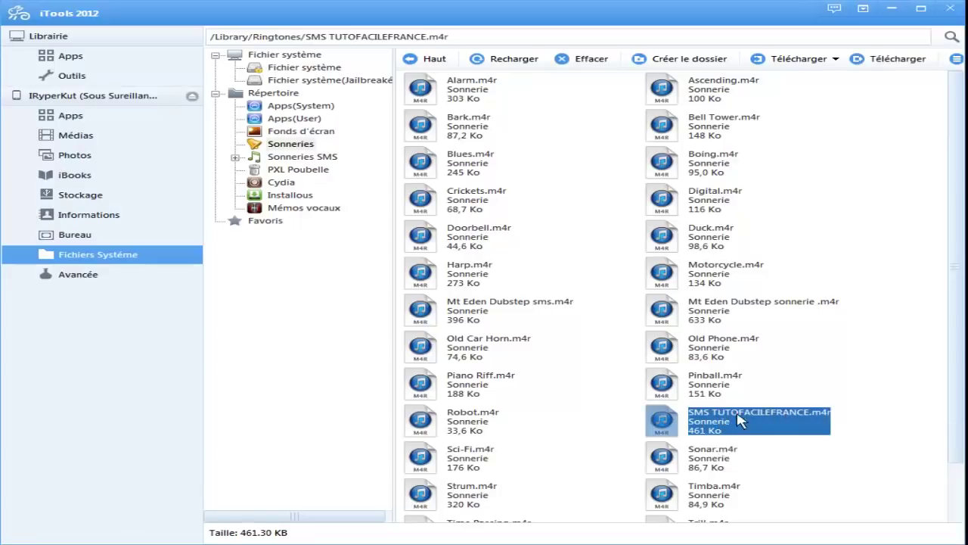
Upload SONNERIE TUTOFACILEFRANCE.m4r from the same computer folder to the iPhone's Sonneries folder.
click(789, 61)
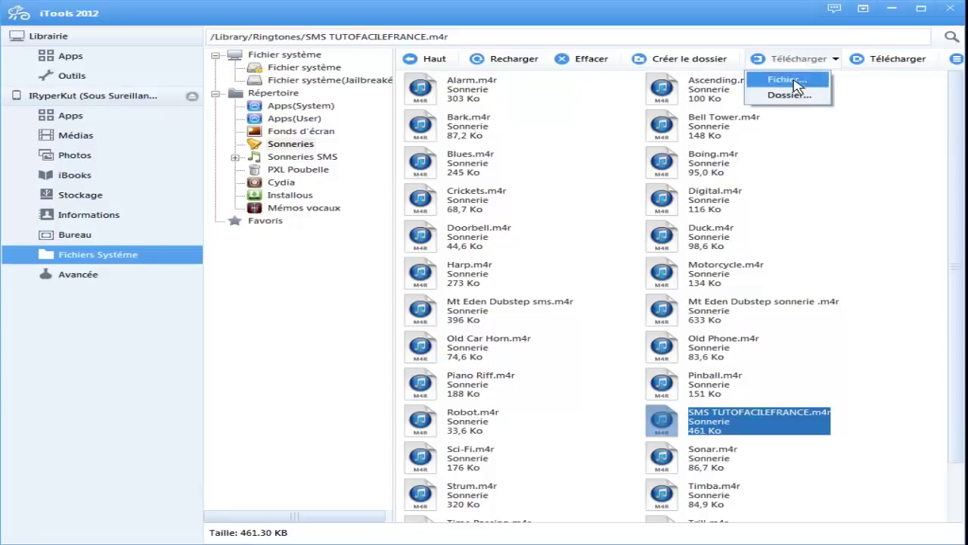
click(890, 62)
click(787, 62)
click(787, 81)
double_click(252, 146)
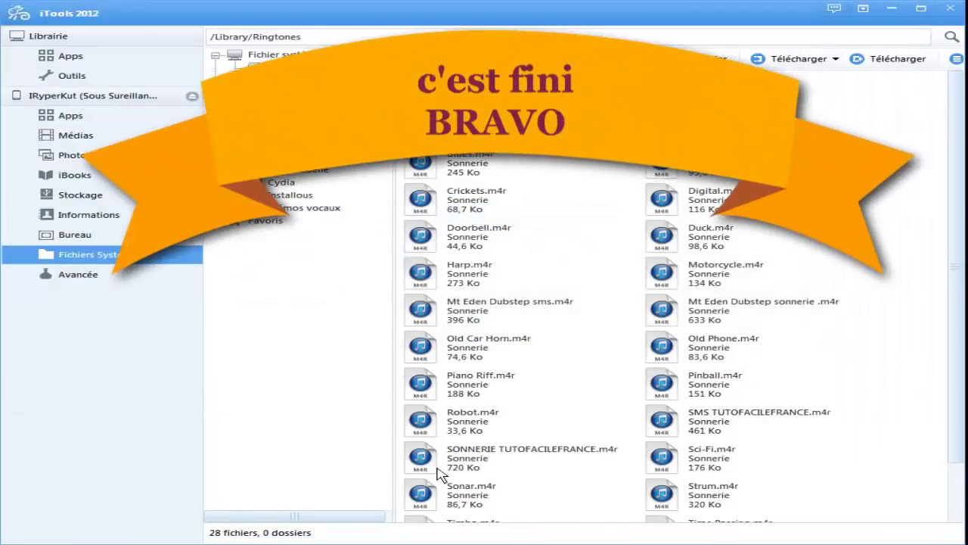
Check the two TUTOFACILEFRANCE ringtones in the Sonneries folder and display the iPhone's live desktop.
click(447, 455)
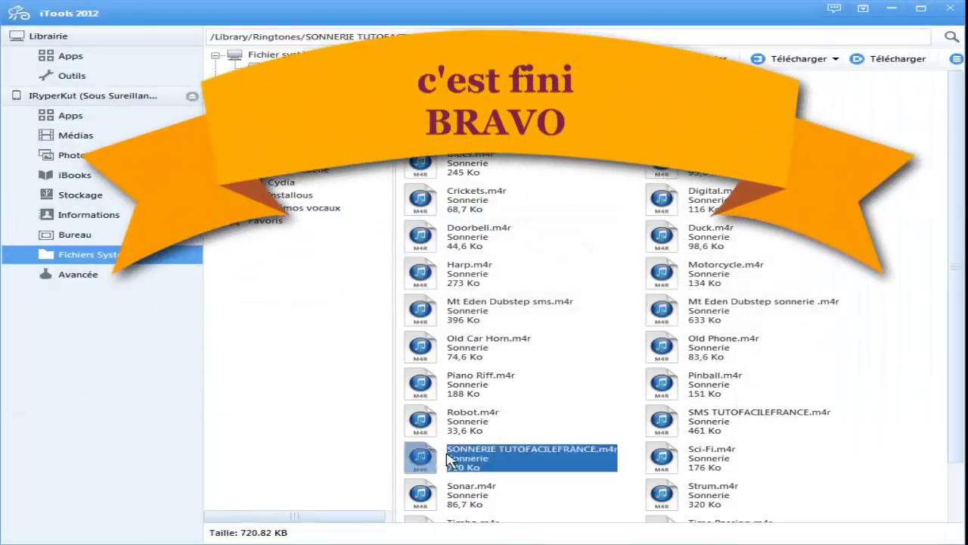
click(690, 418)
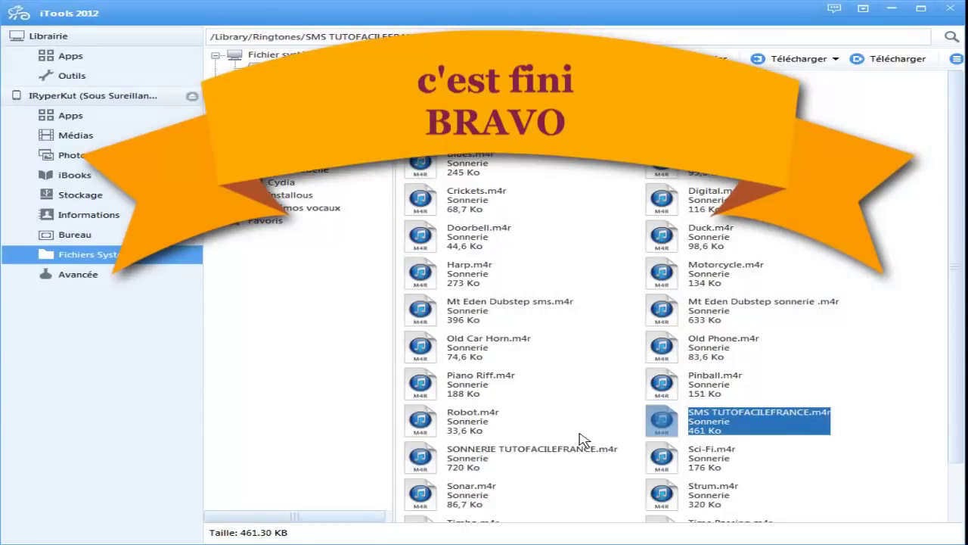
click(471, 454)
click(685, 416)
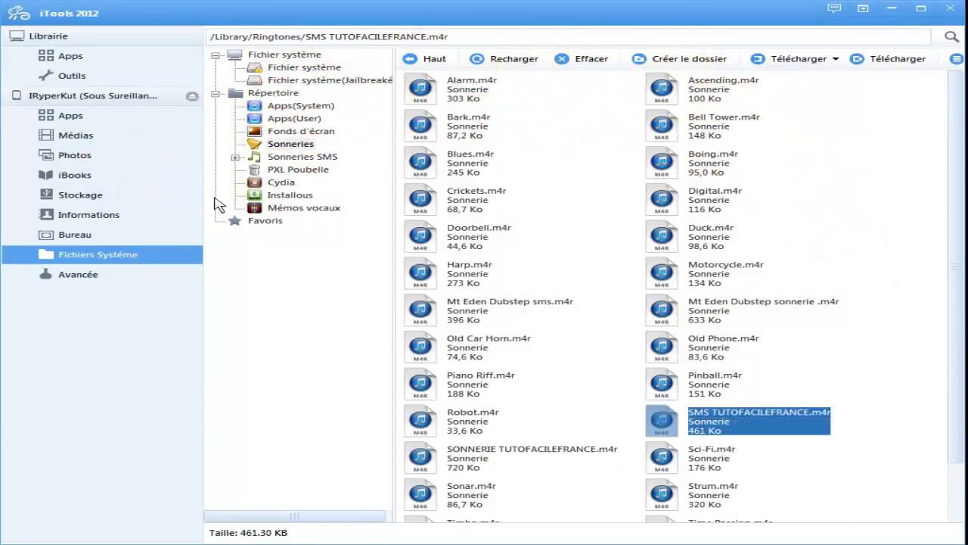
click(71, 233)
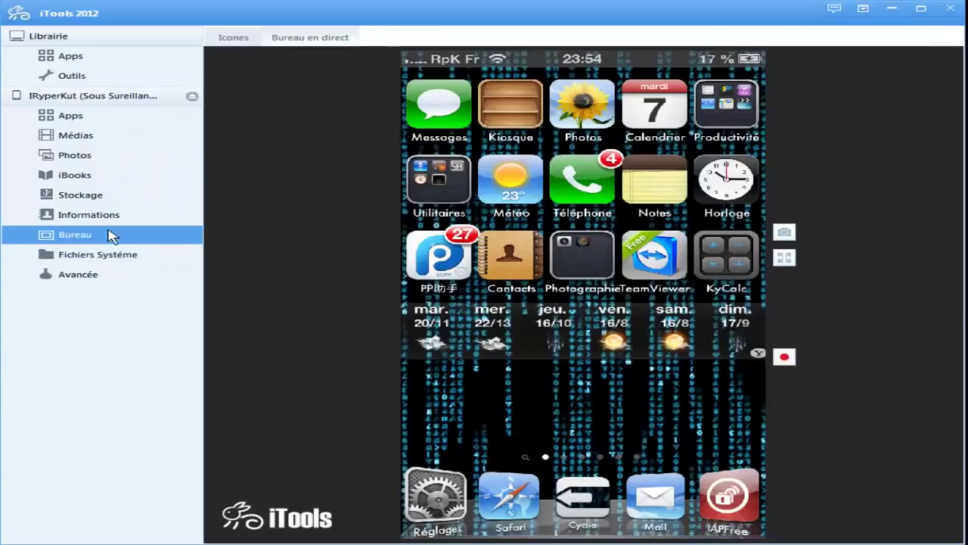